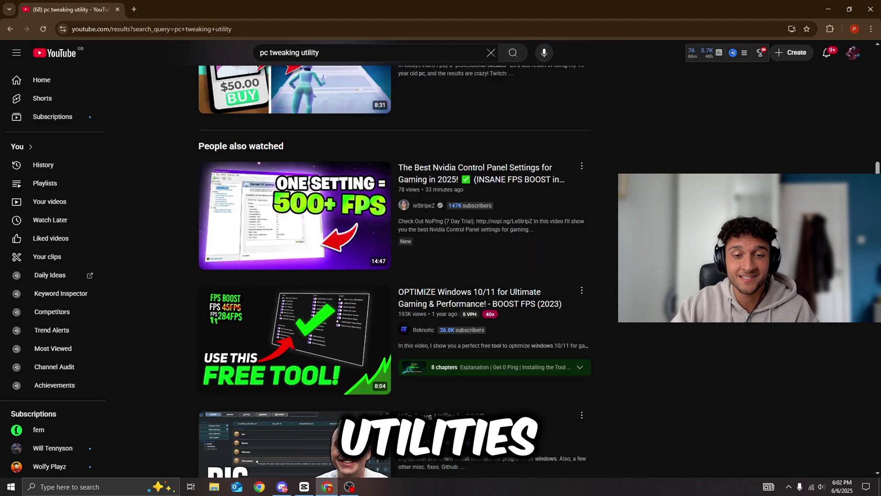
pyautogui.scroll(-4, 395, 275)
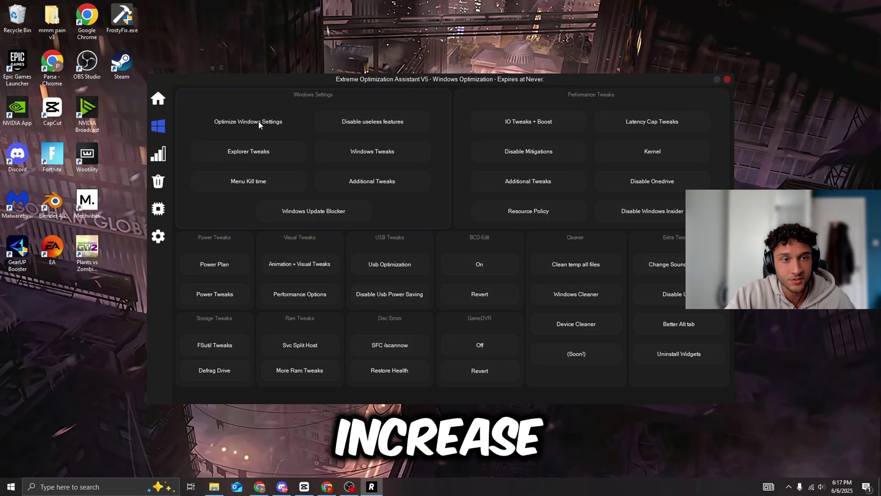
# Apply the Windows settings tweak, open the optimizer shortcut, and reposition the Fortnite desktop icon
pyautogui.click(260, 122)
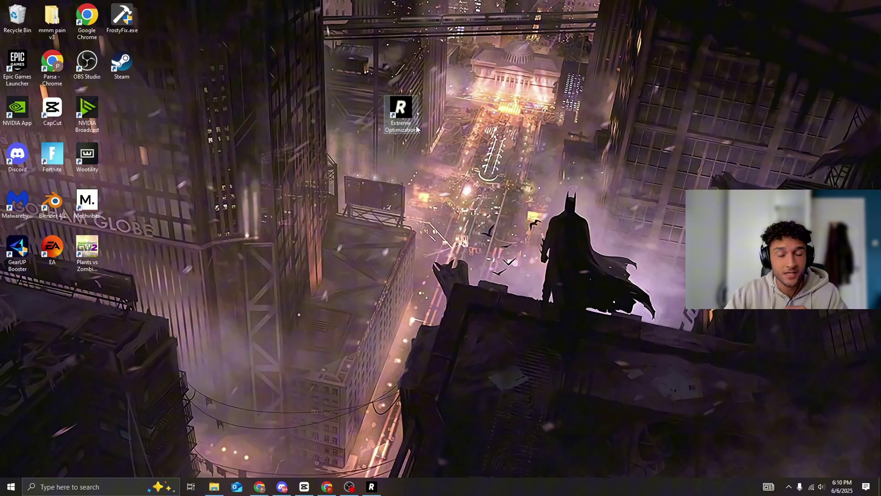
pyautogui.doubleClick(416, 125)
pyautogui.moveTo(52, 156); pyautogui.dragTo(261, 202)
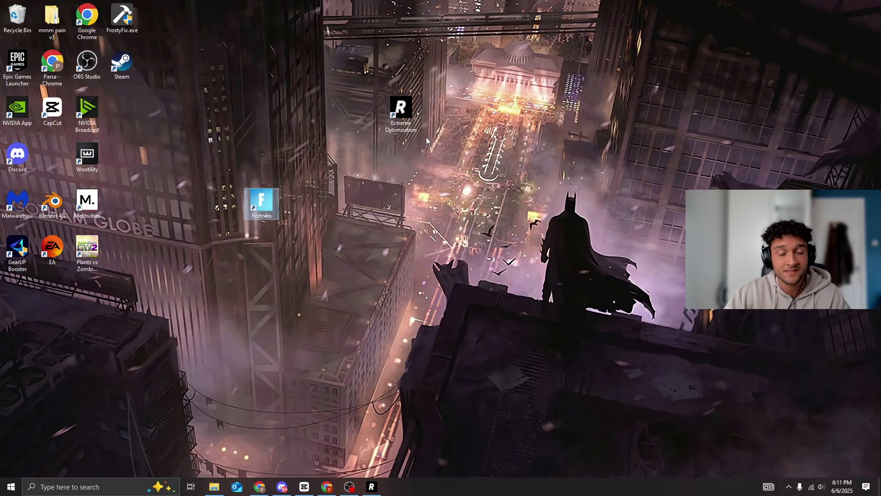
pyautogui.moveTo(268, 203); pyautogui.dragTo(57, 164)
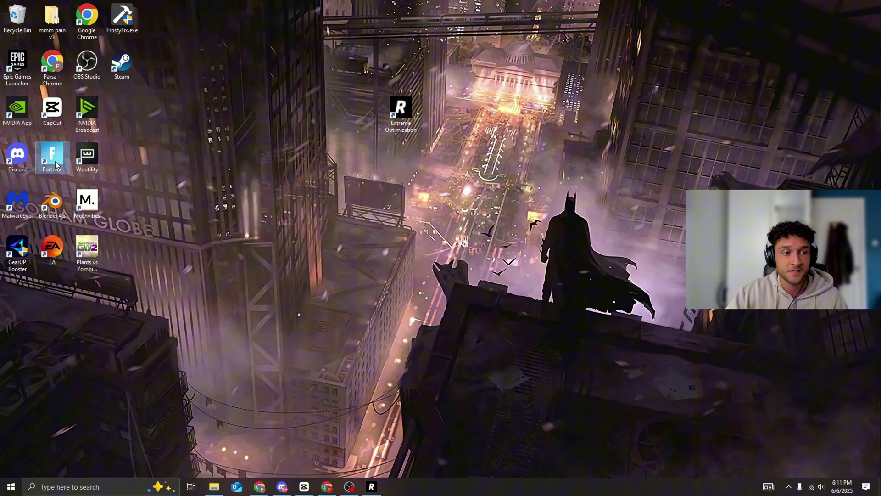
# View Discord's full-optimization channel, then hide Discord to reveal the desktop
pyautogui.click(282, 486)
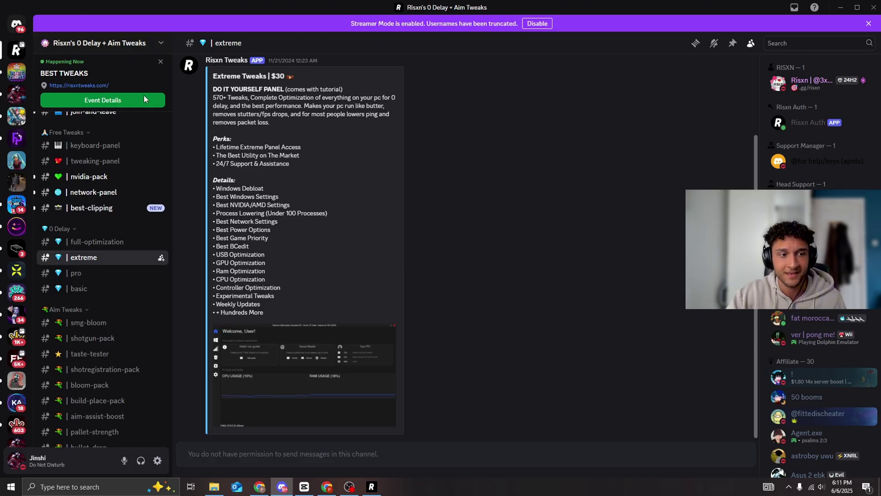
pyautogui.click(111, 242)
pyautogui.scroll(4, 100, 251)
pyautogui.scroll(5, 100, 254)
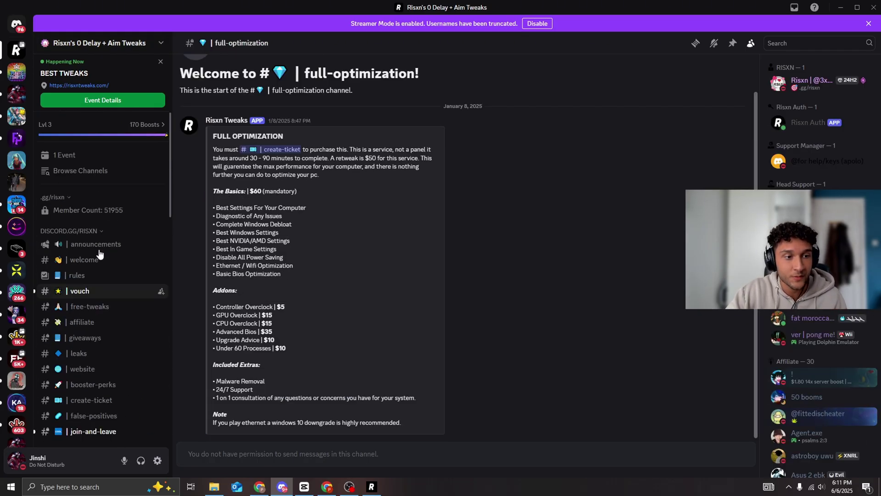
pyautogui.scroll(-3, 100, 255)
pyautogui.scroll(-3, 102, 254)
pyautogui.scroll(-2, 103, 253)
pyautogui.scroll(-5, 105, 253)
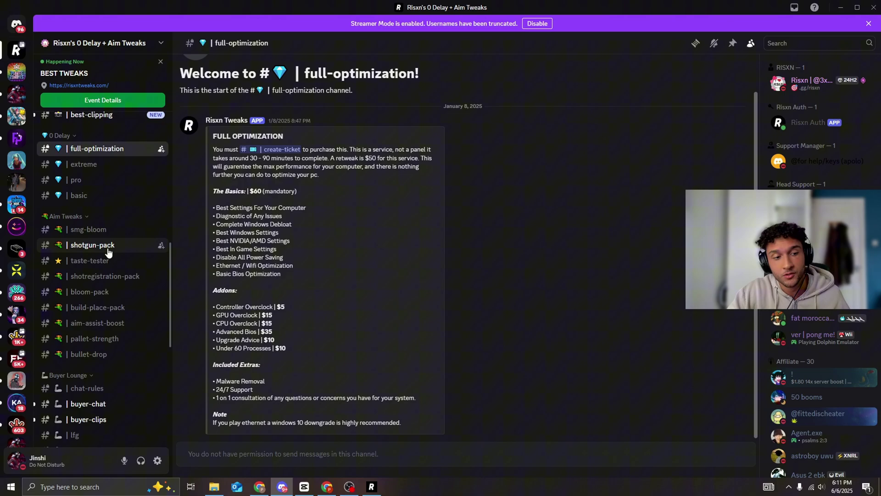
pyautogui.click(840, 7)
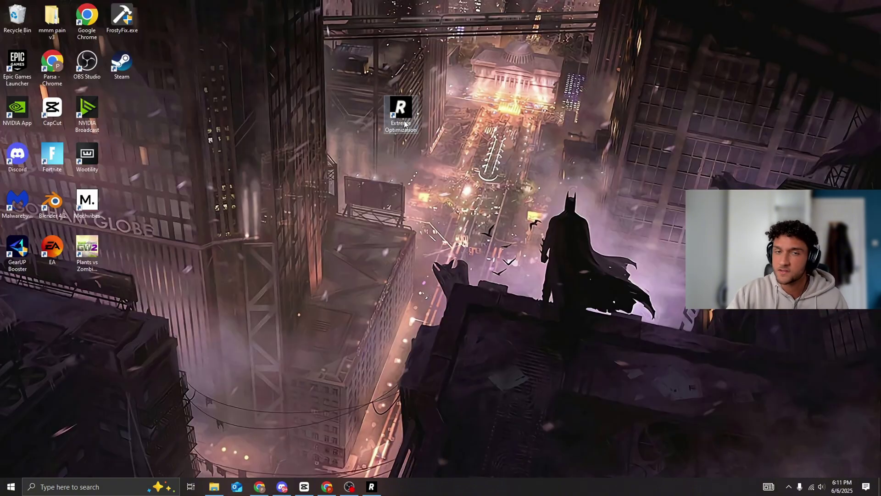
# Bring up the optimizer window, nudge it up and left, and close it
pyautogui.click(379, 489)
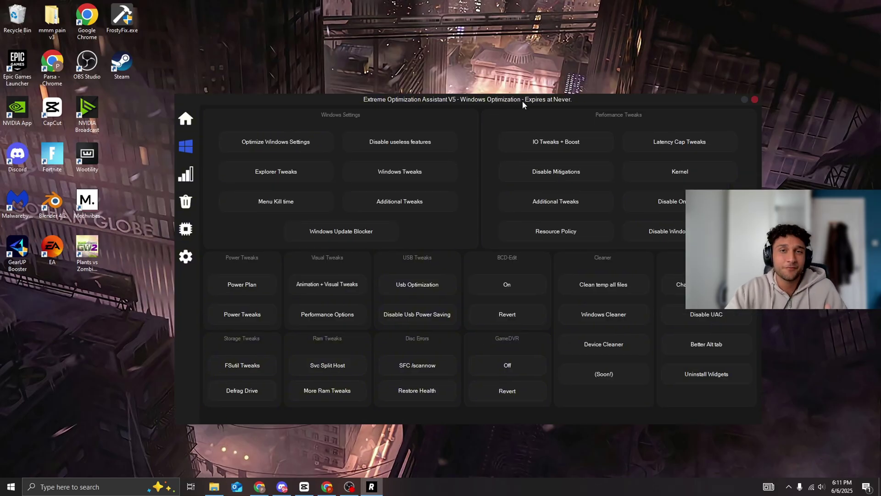
pyautogui.moveTo(523, 101); pyautogui.dragTo(499, 92)
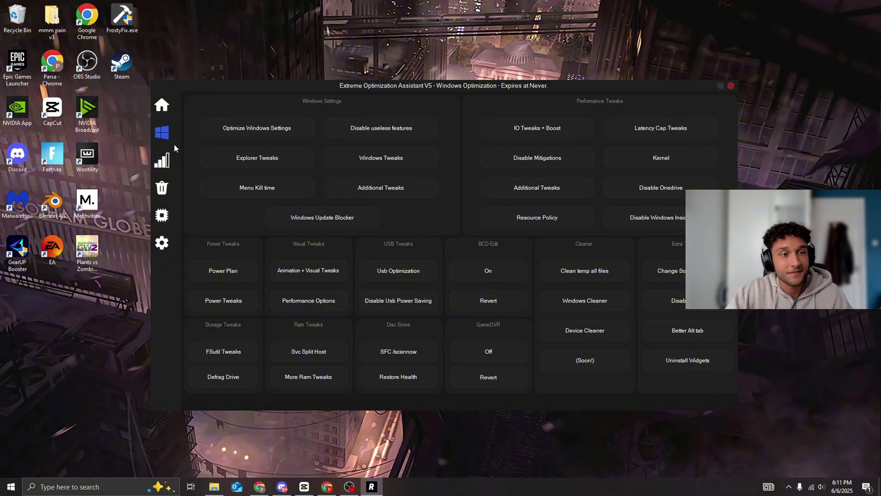
pyautogui.moveTo(186, 187)
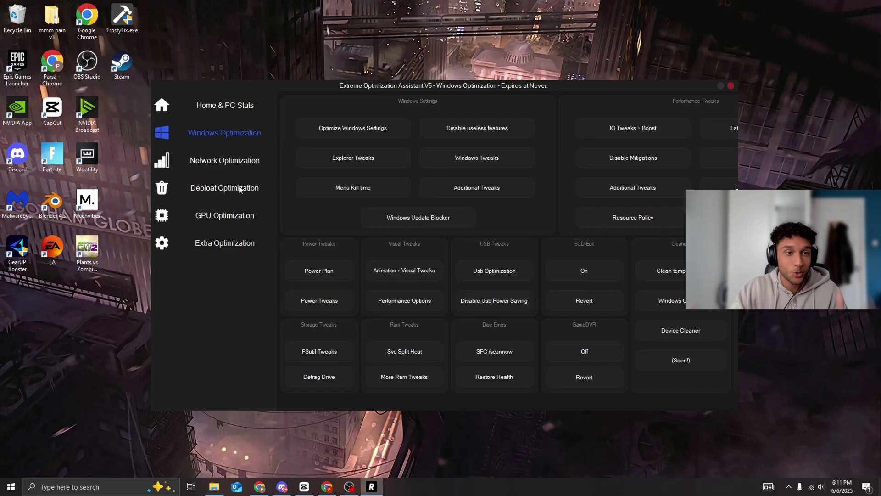
pyautogui.click(723, 86)
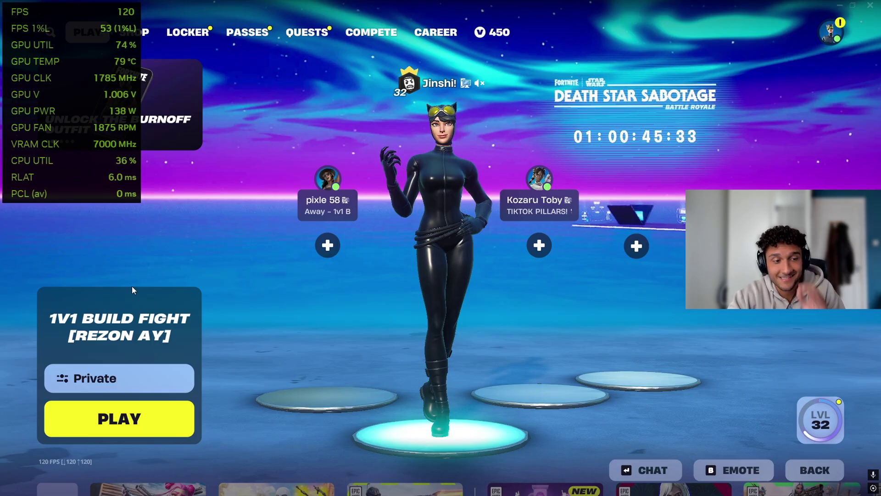
# Start the 1v1 Build Fight match from the Fortnite lobby with PLAY
pyautogui.click(117, 425)
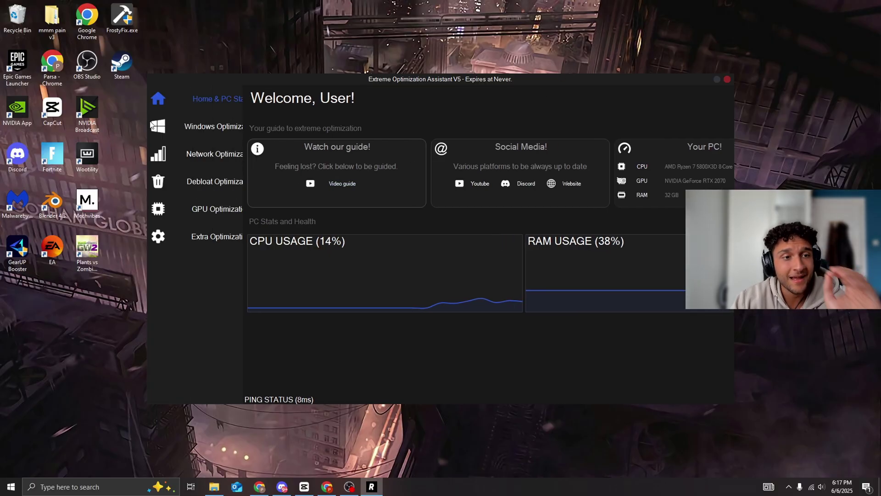
# Apply Optimize Windows Settings, Disable useless features, Explorer tweaks and Windows Tweaks on Windows Optimization
pyautogui.click(219, 127)
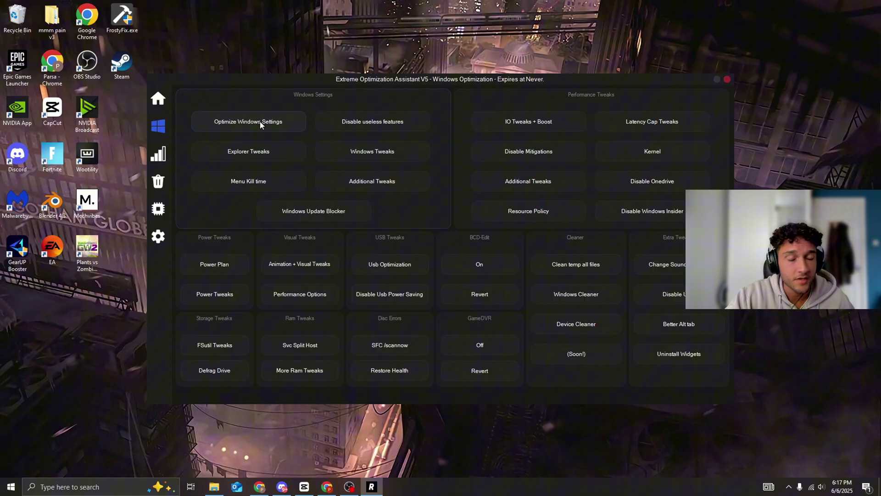
pyautogui.click(261, 124)
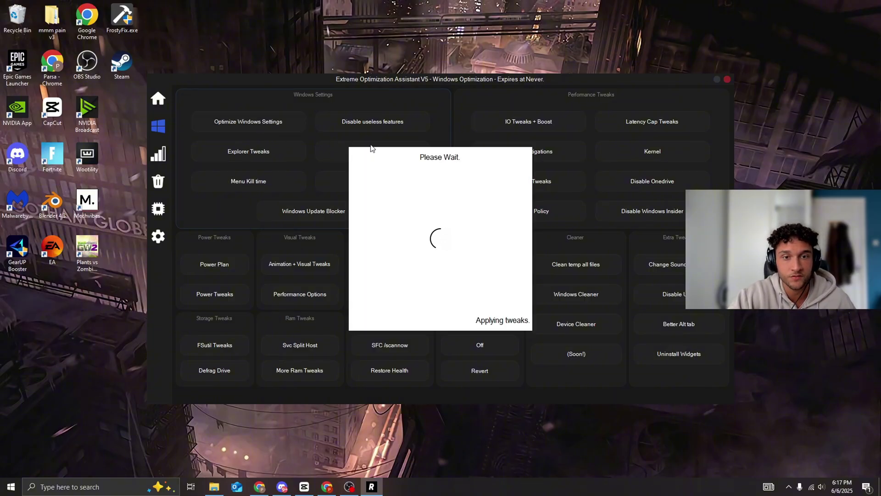
pyautogui.click(361, 122)
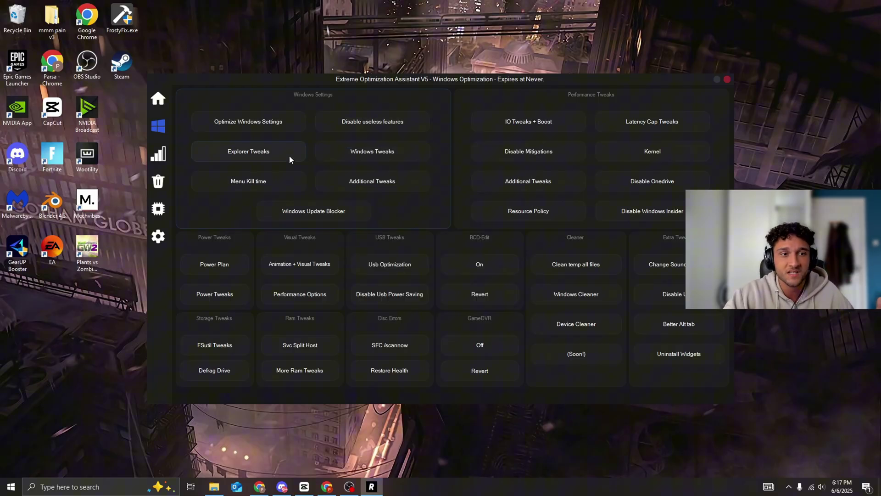
pyautogui.click(290, 155)
pyautogui.click(351, 152)
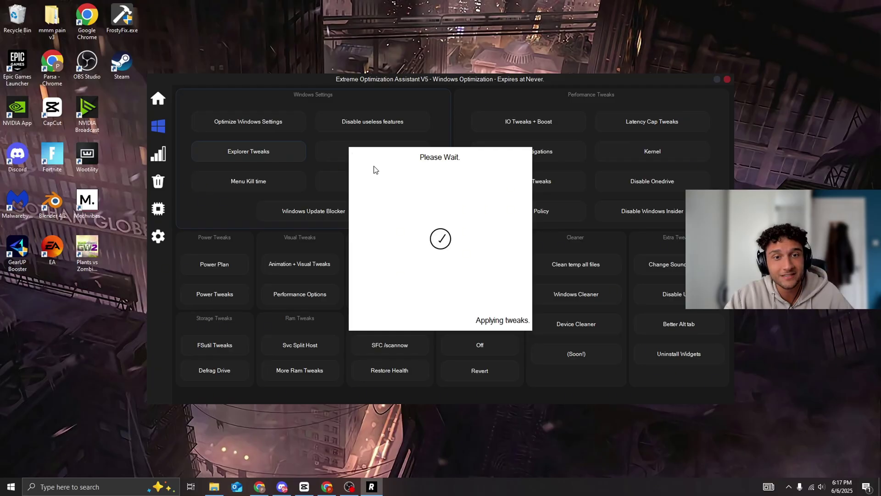
# Apply the Additional Tweaks and remaining Windows tweaks, then switch to Network Optimization
pyautogui.click(365, 189)
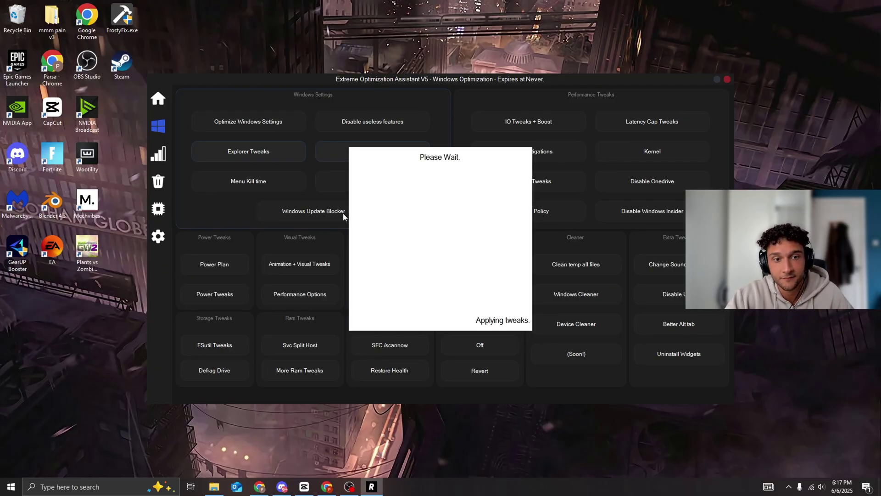
pyautogui.click(356, 186)
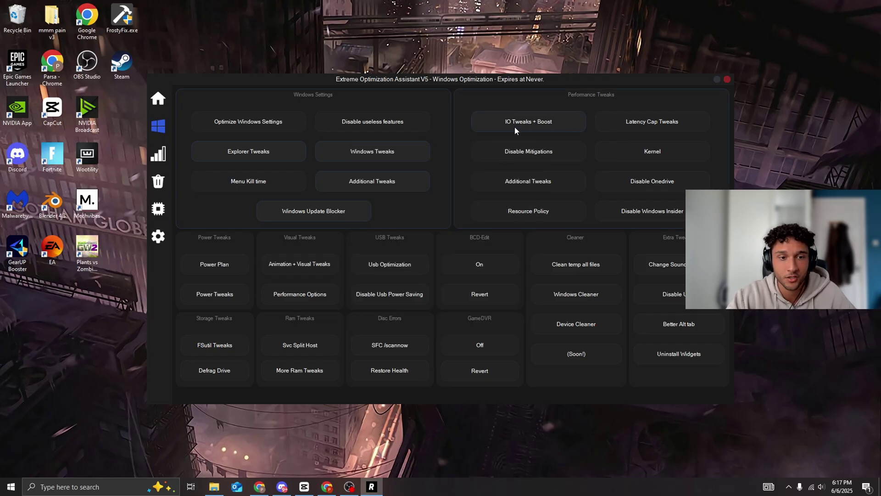
pyautogui.click(244, 180)
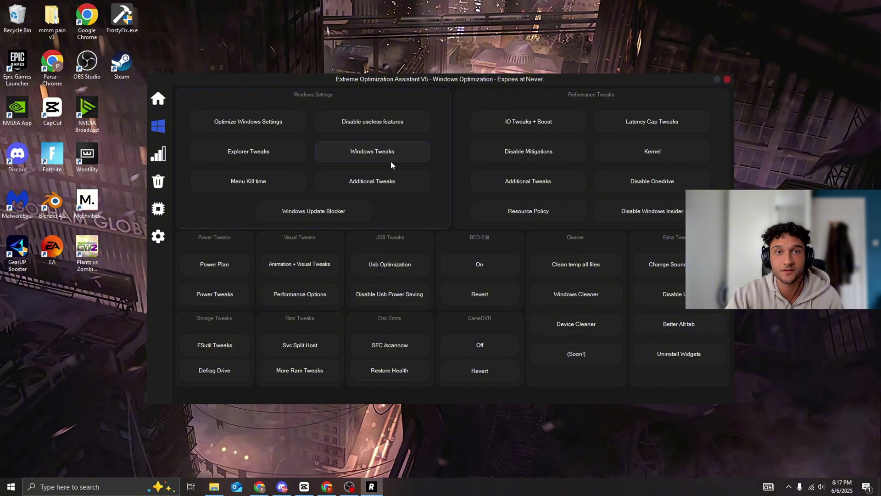
pyautogui.click(210, 158)
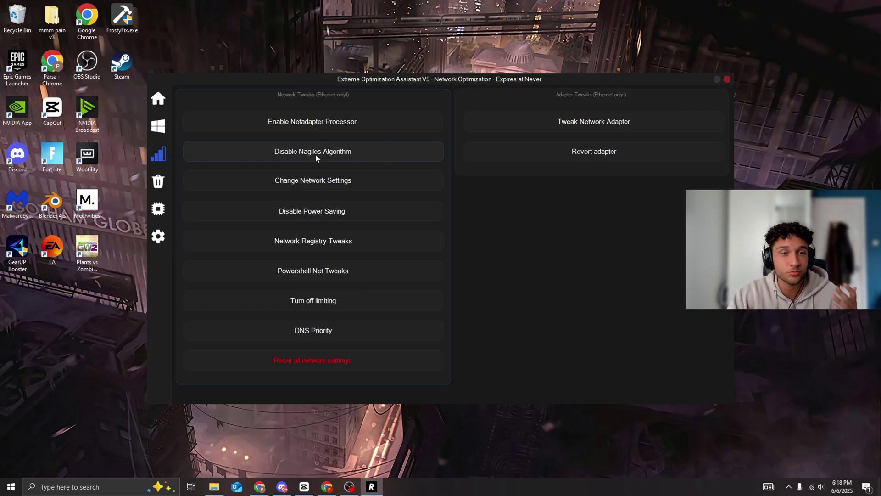
# Apply the Enable Netadapter Processor, Disable Nagiles Algorithm and Turn off limiting network tweaks
pyautogui.click(386, 131)
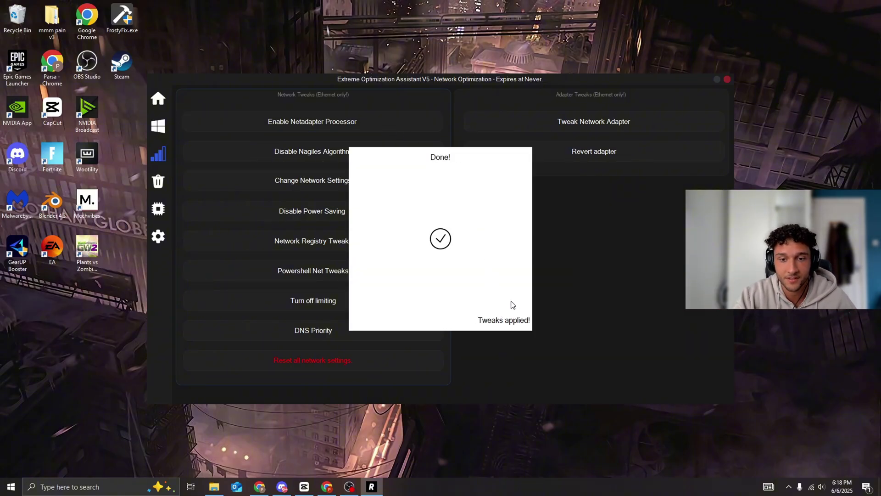
pyautogui.click(321, 157)
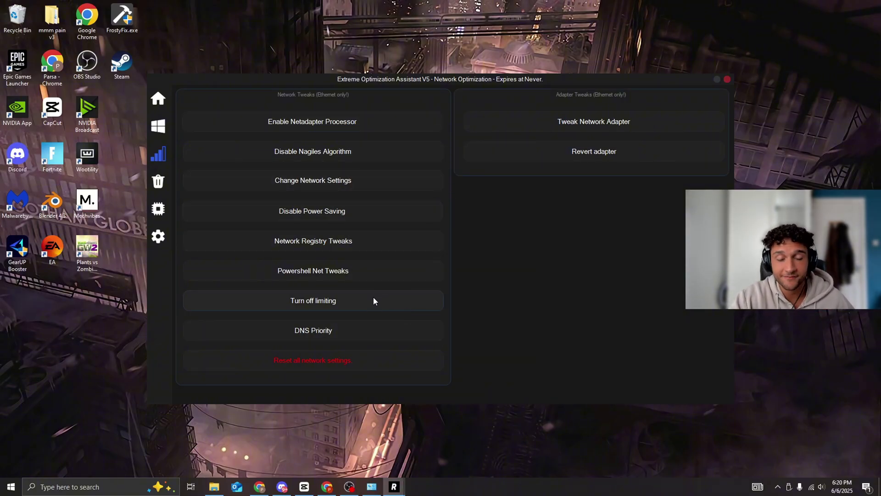
pyautogui.click(353, 297)
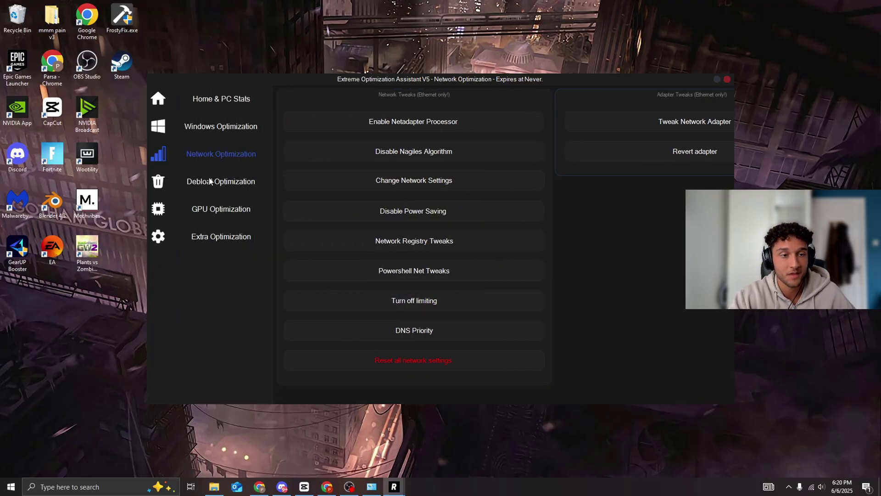
# On Debloat Optimization, disable the Windows Update/Store, Wifi and Unnecessary Services
pyautogui.click(211, 180)
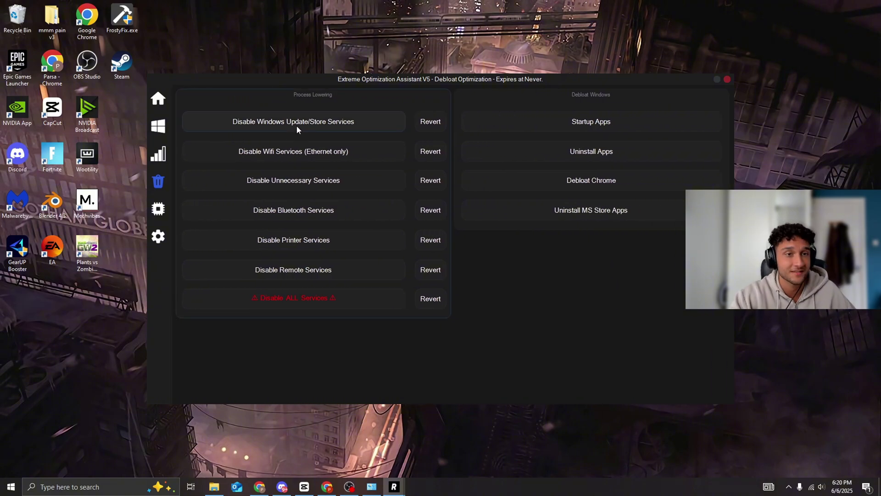
pyautogui.click(296, 125)
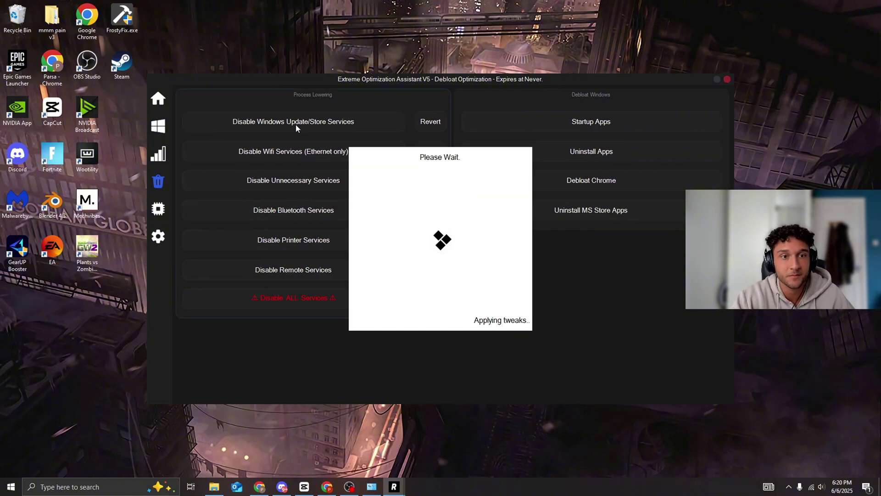
pyautogui.click(296, 153)
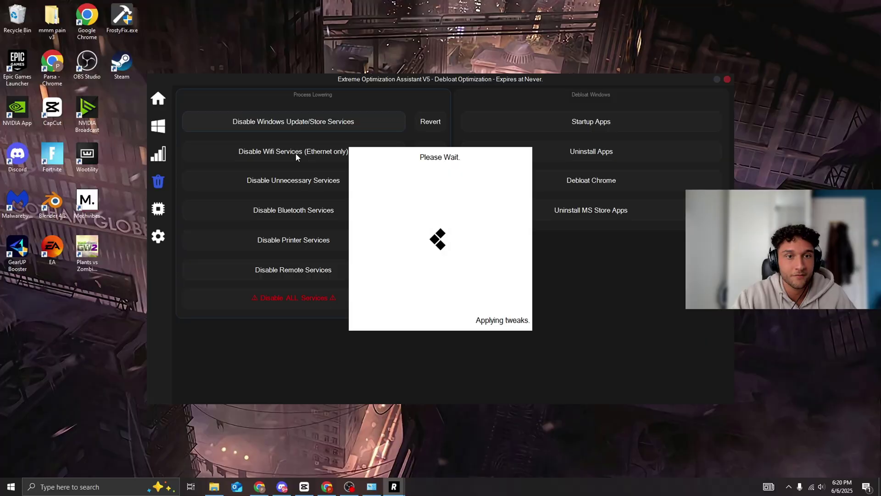
pyautogui.click(300, 181)
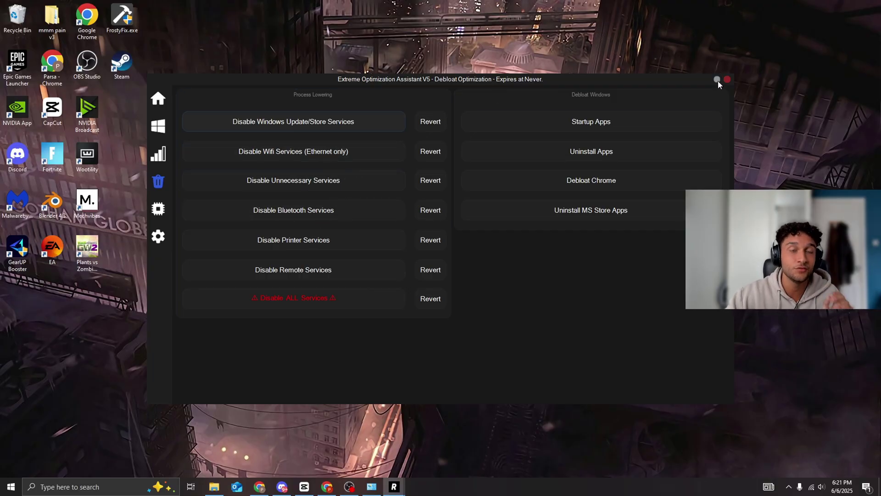
# On GPU Optimization, disable P-State, HDCP and power gating, and run Clean Driver Installation
pyautogui.moveTo(158, 209)
pyautogui.click(241, 210)
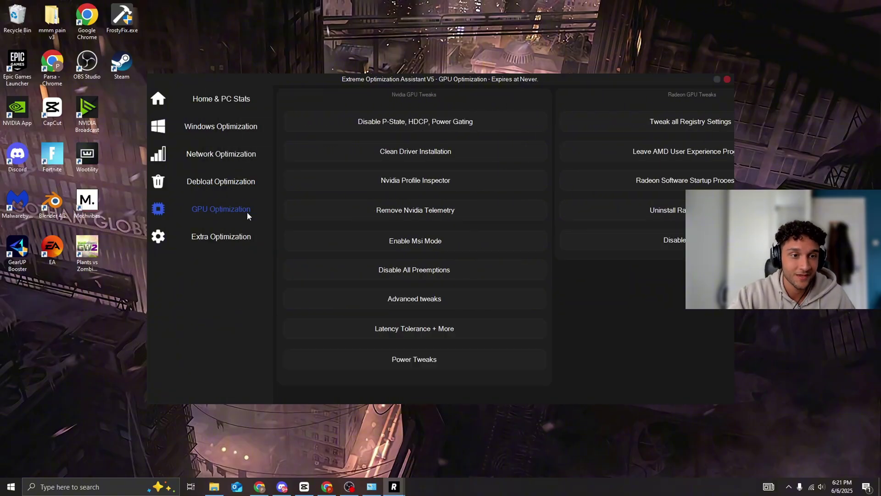
pyautogui.click(354, 126)
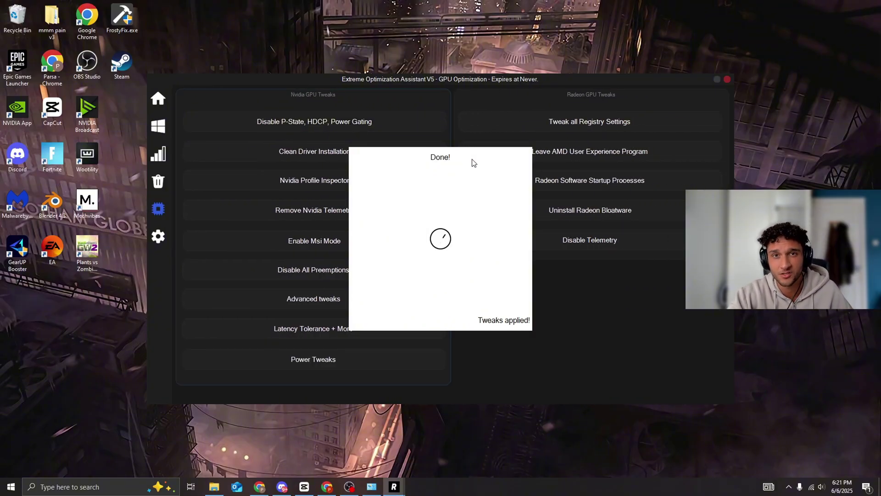
pyautogui.click(424, 161)
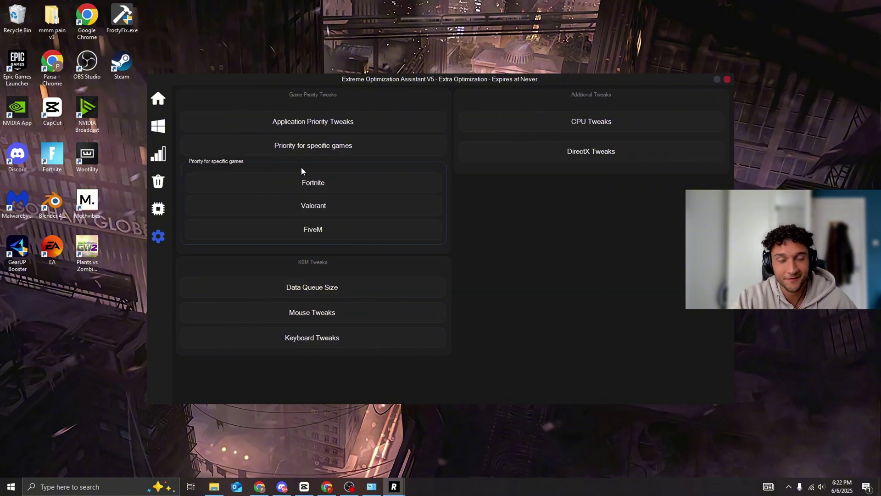
# Apply the Fortnite priority, game priority, Data Queue Size, mouse, keyboard and CPU tweaks
pyautogui.click(335, 183)
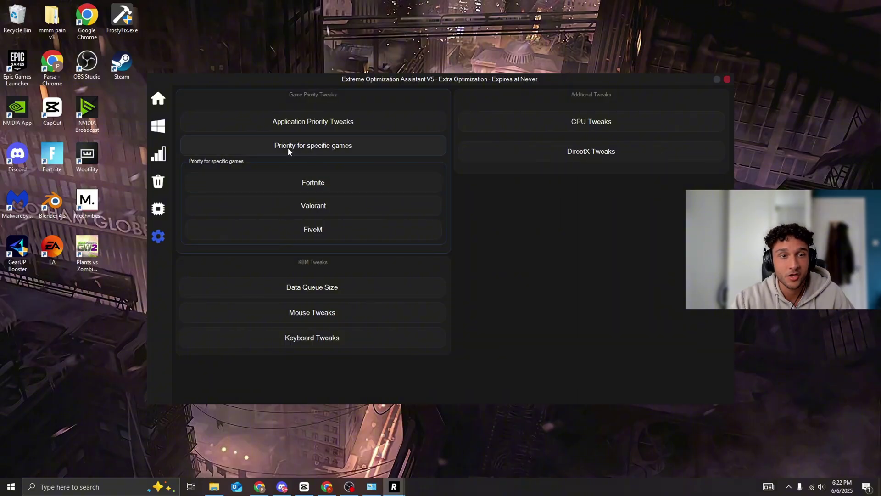
pyautogui.click(334, 152)
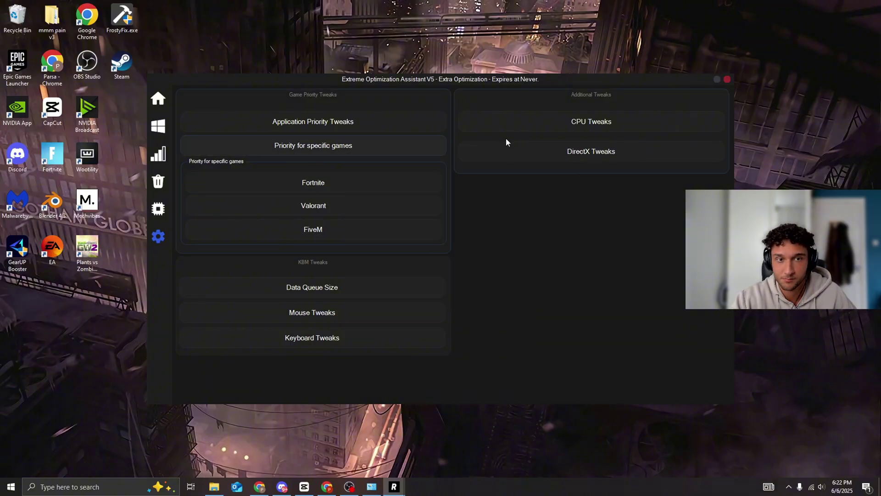
pyautogui.click(351, 289)
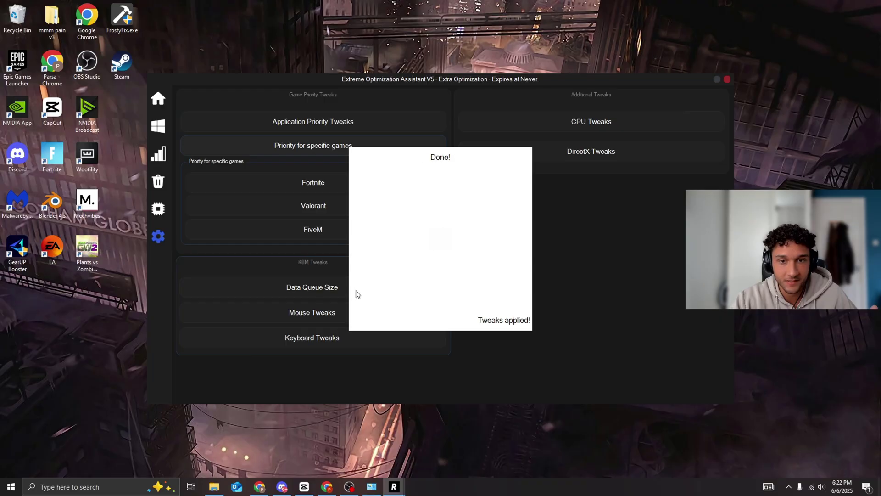
pyautogui.click(359, 313)
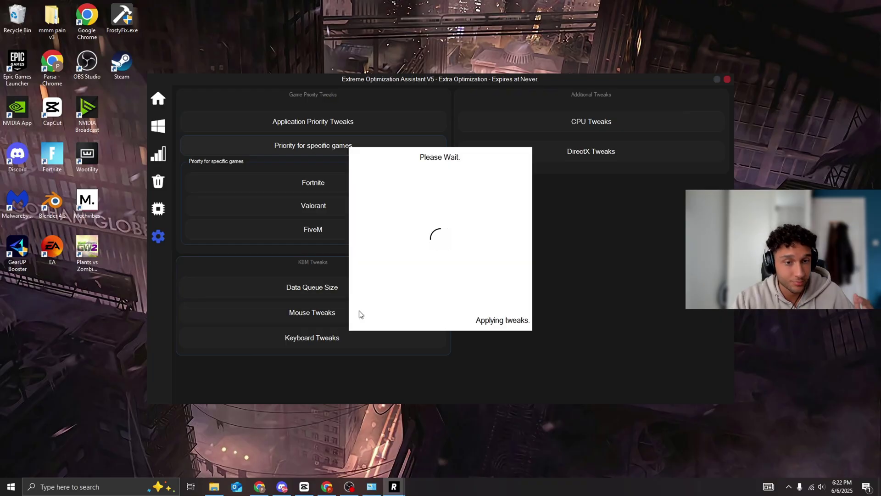
pyautogui.click(378, 337)
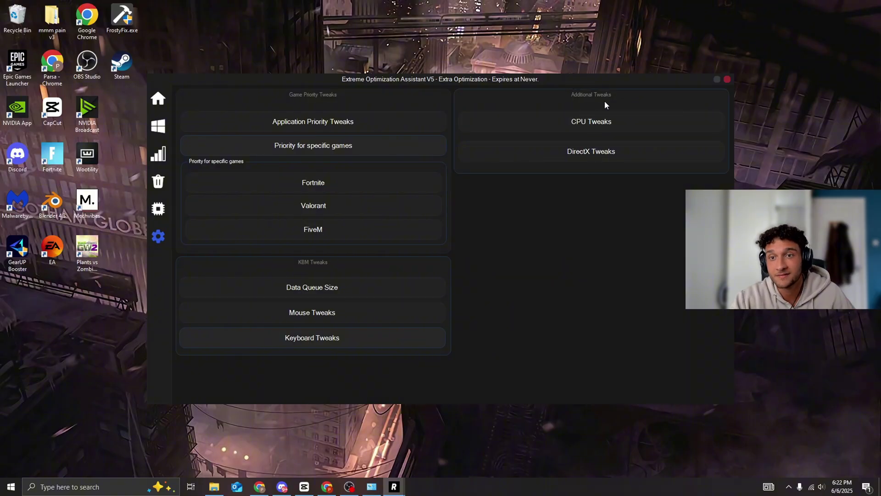
pyautogui.click(583, 122)
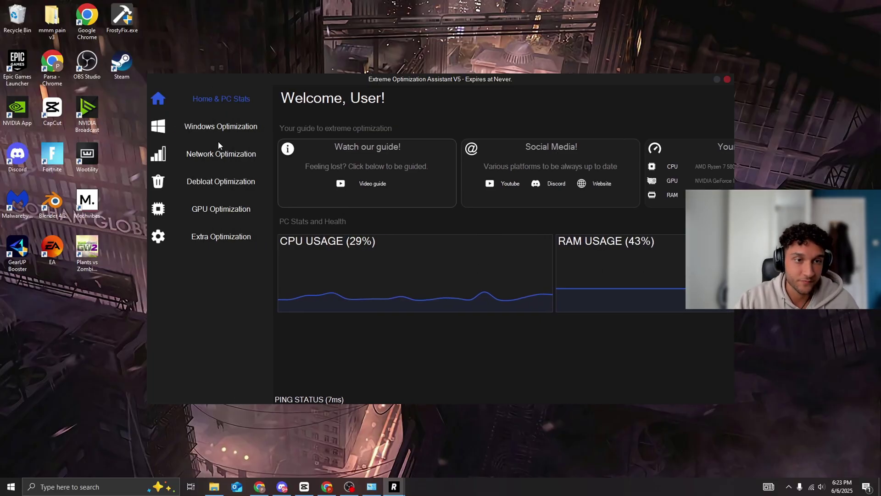
# Close the optimizer, then move the Extreme Optimization and Fortnite shortcuts on the desktop
pyautogui.click(719, 79)
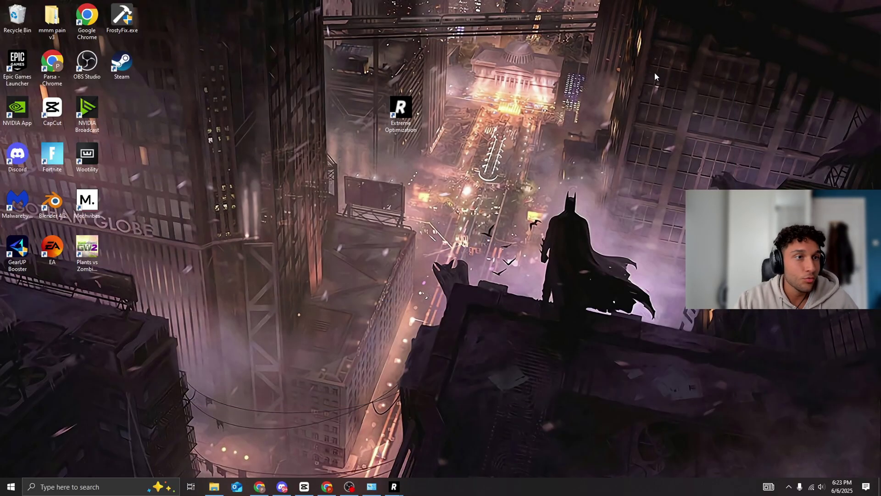
pyautogui.moveTo(393, 115); pyautogui.dragTo(134, 123)
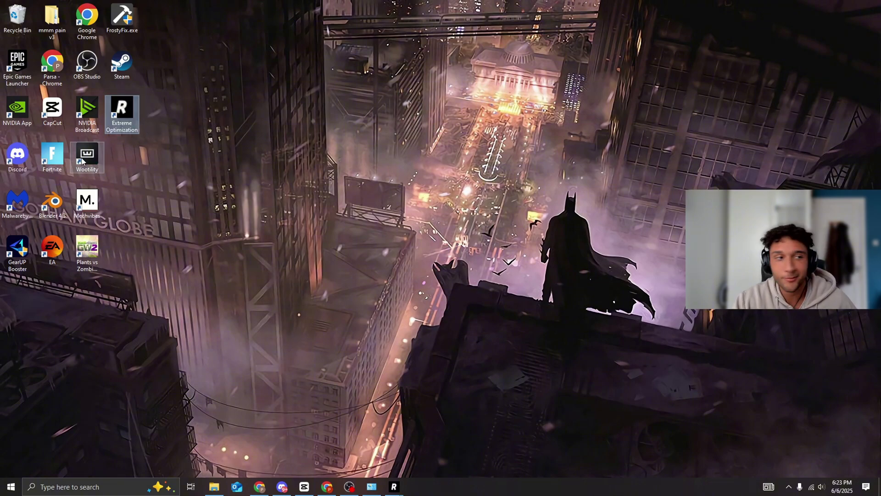
pyautogui.moveTo(52, 155); pyautogui.dragTo(366, 159)
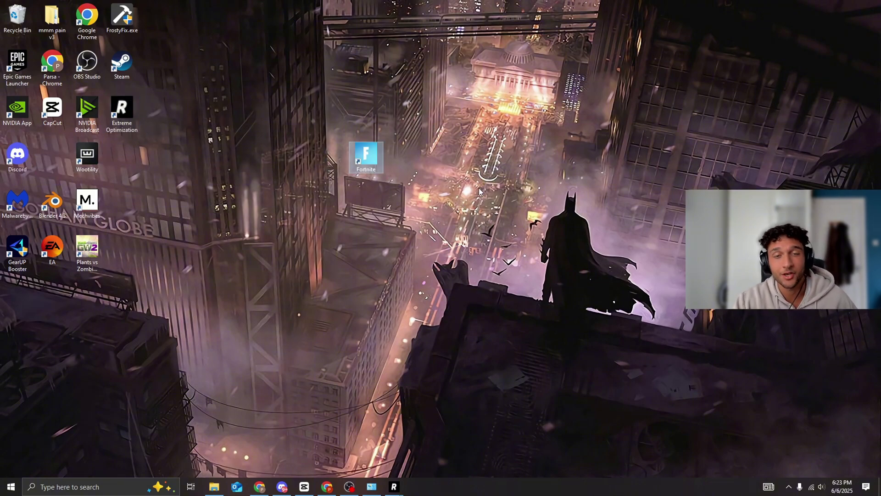